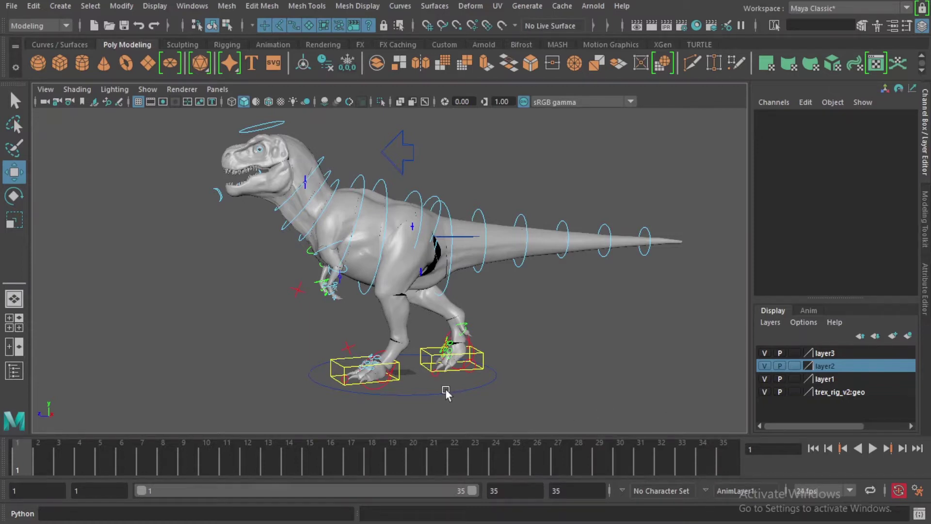
- Select the entire trex_rig_v2:Group hierarchy, body mesh and control curves together
left_click(464, 391)
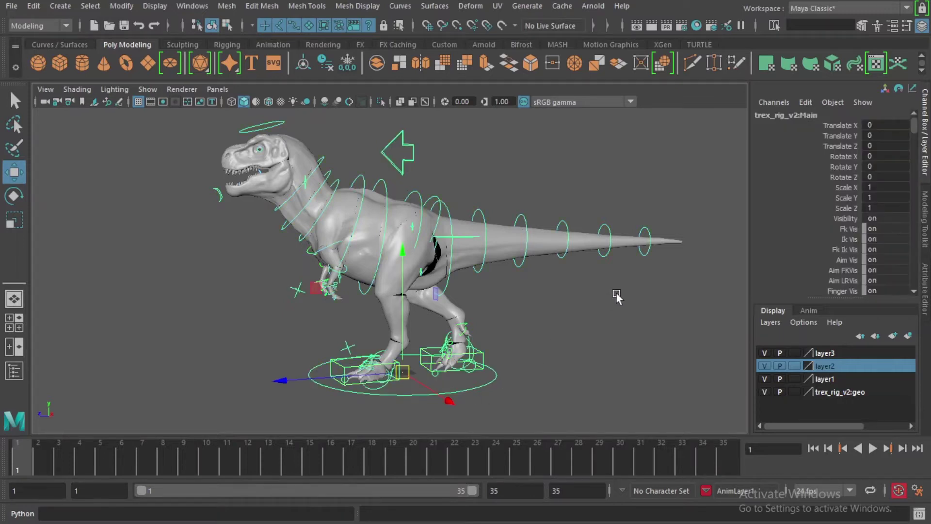
key("Up")
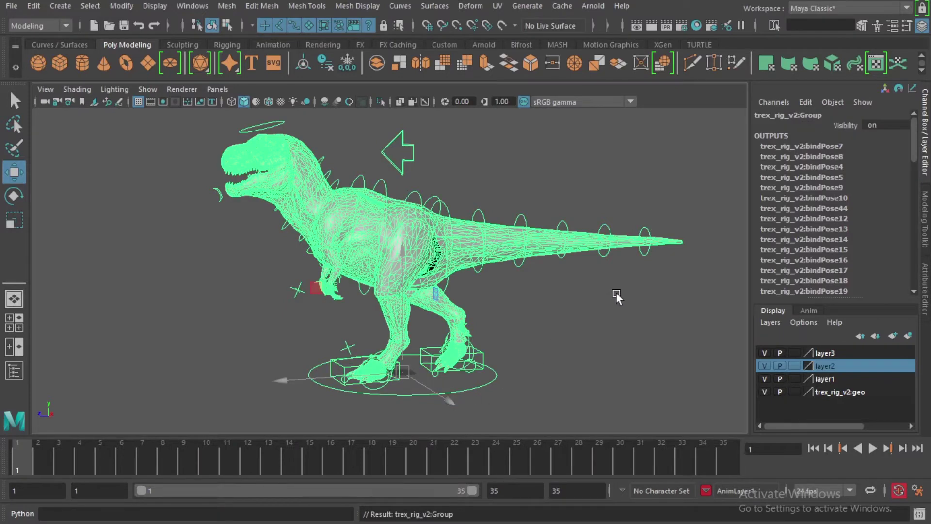
left_click(305, 165)
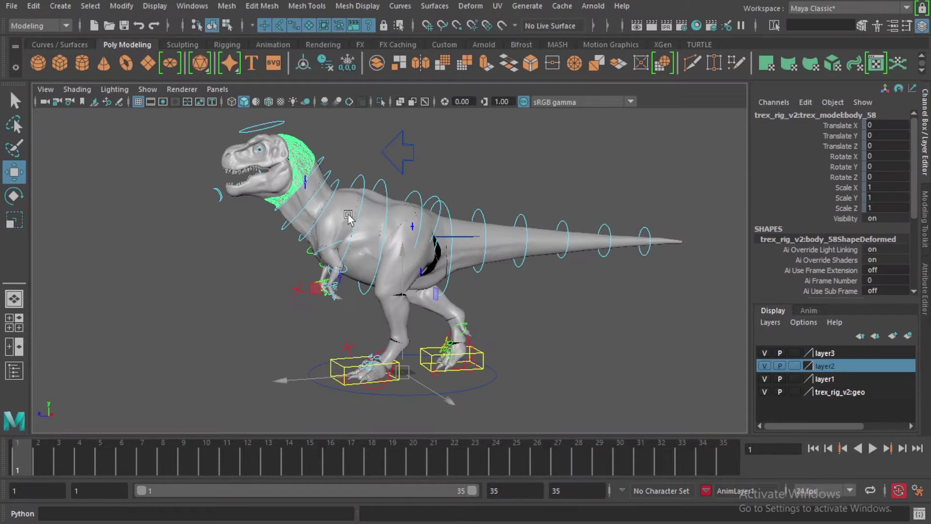
key("Up")
key("Up")
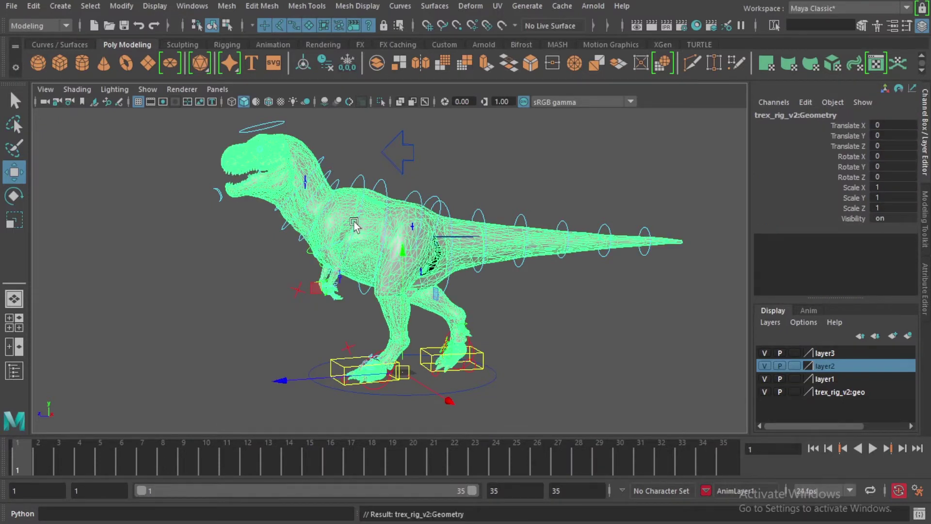
key("Up")
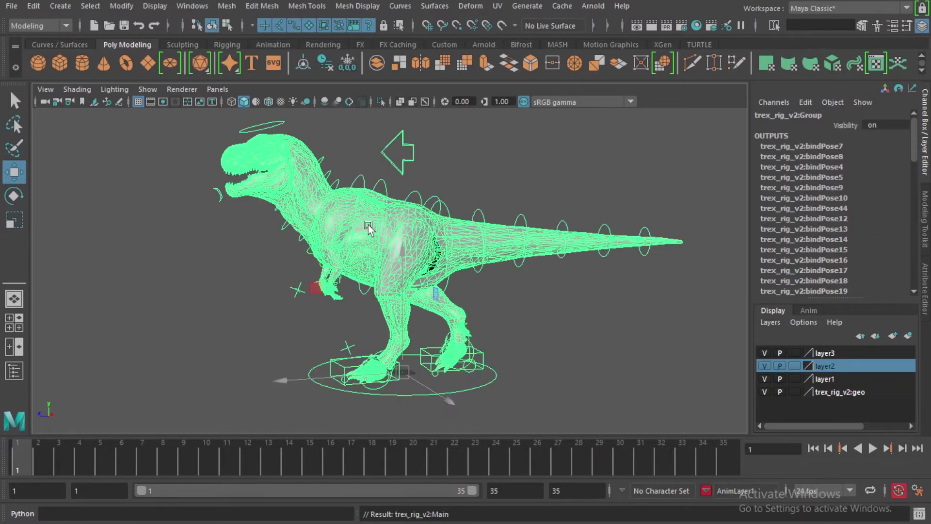
key("Down")
key("Up")
- Tick Loaded and Auto load for AbcExport.mll in the Plug-in Manager, then close it
left_click(563, 7)
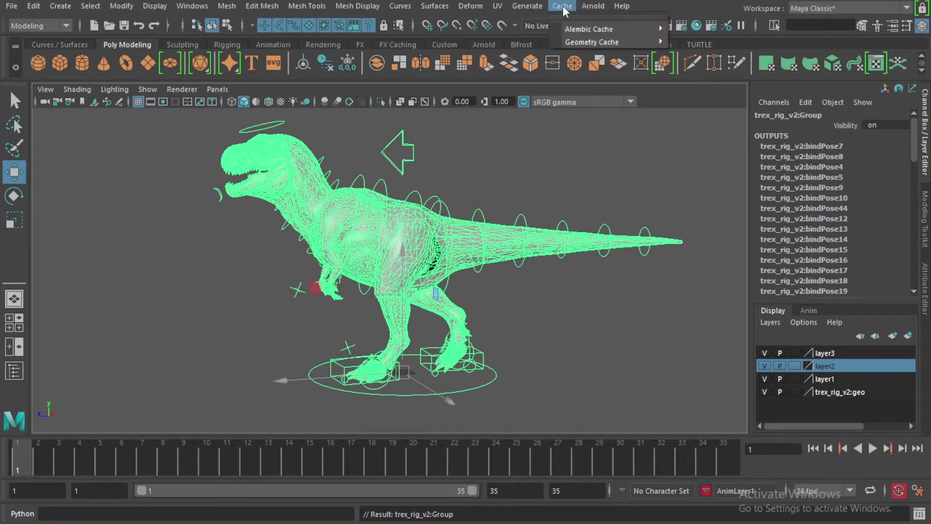
mouse_move(592, 42)
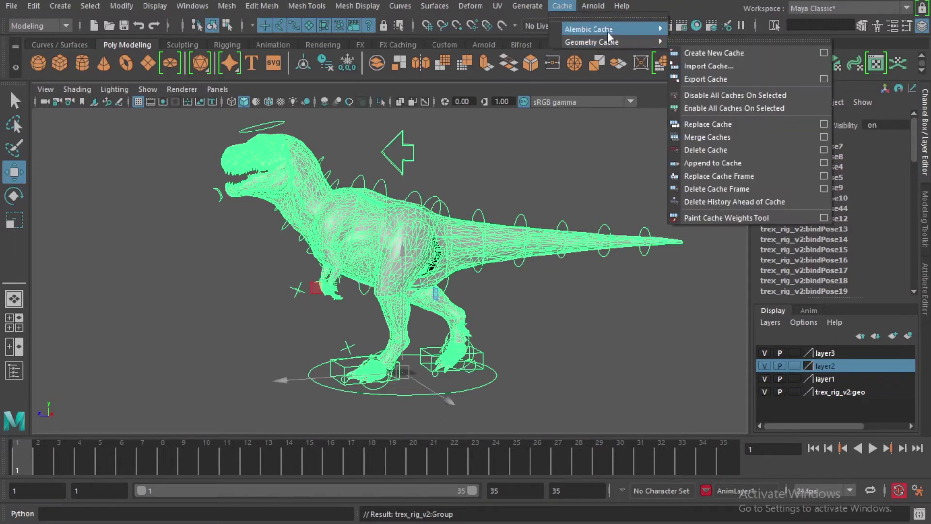
left_click(563, 5)
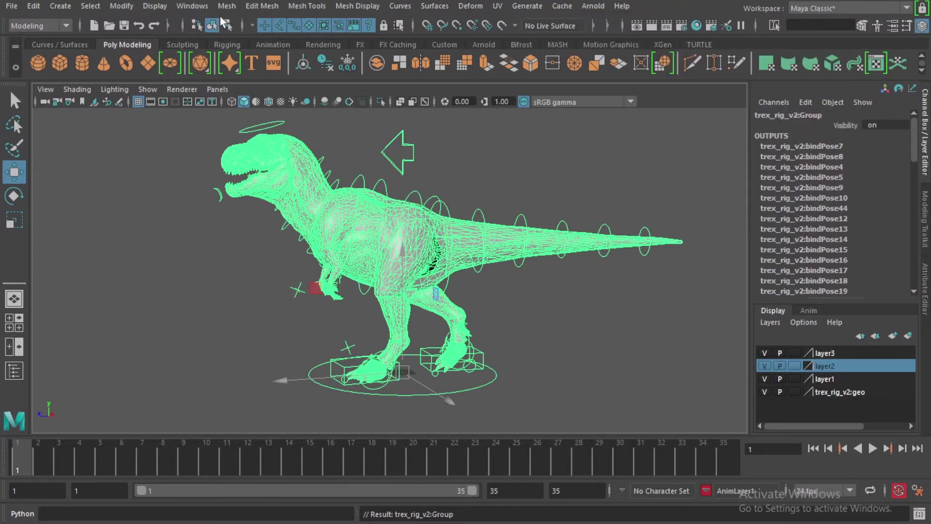
left_click(197, 7)
mouse_move(229, 129)
left_click(372, 225)
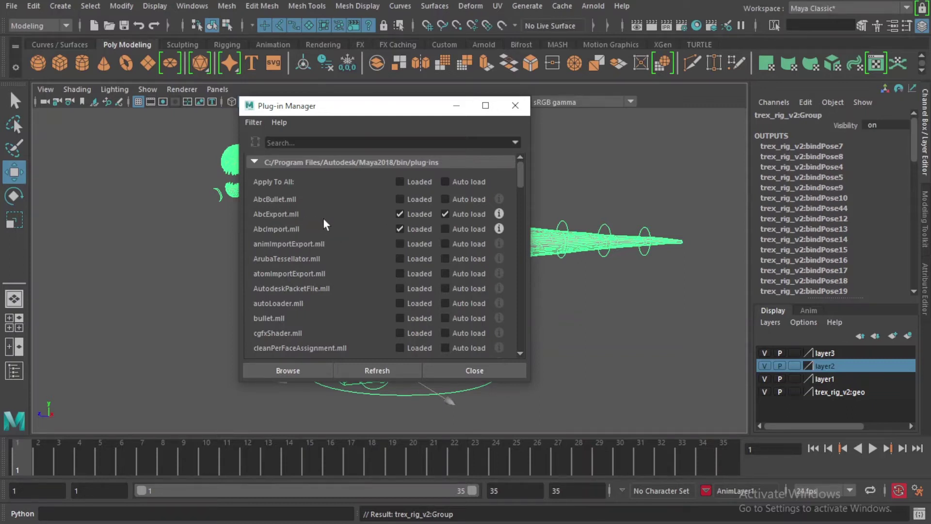
left_click(400, 214)
left_click(404, 217)
left_click(445, 215)
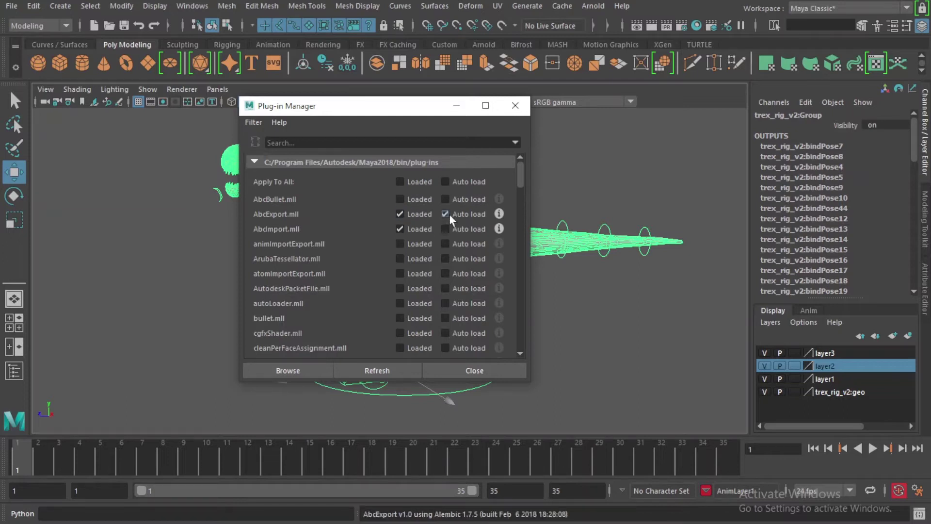
left_click(469, 371)
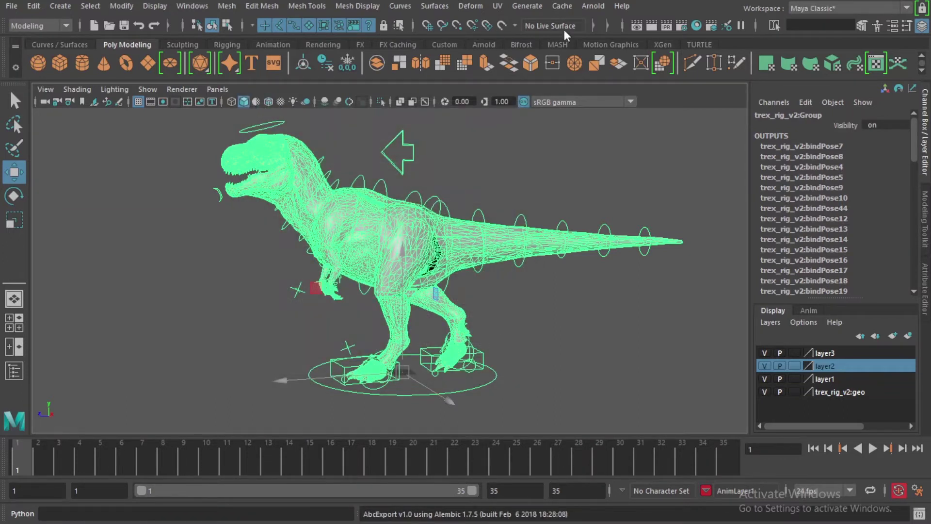
- Open Export Selection to Alembic options and review the 1-35 frame range and Ogawa format
left_click(562, 6)
mouse_move(611, 29)
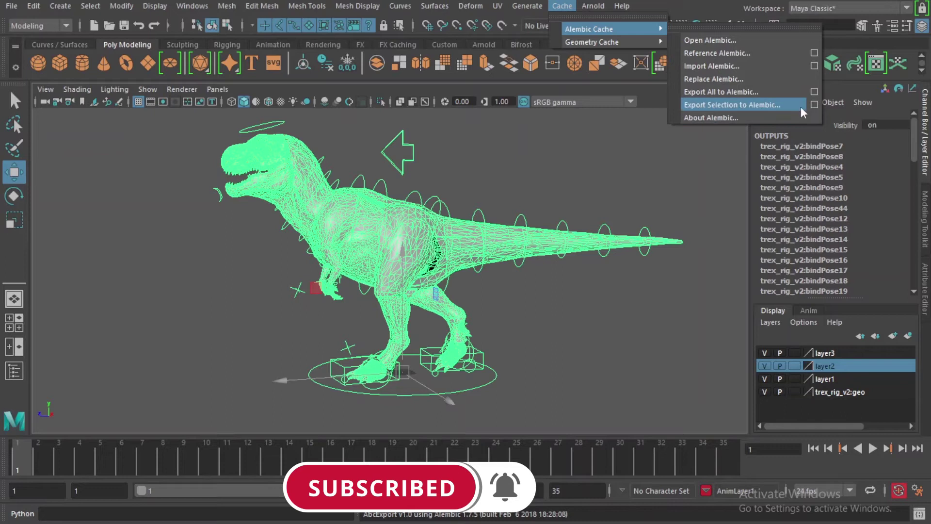
left_click(814, 105)
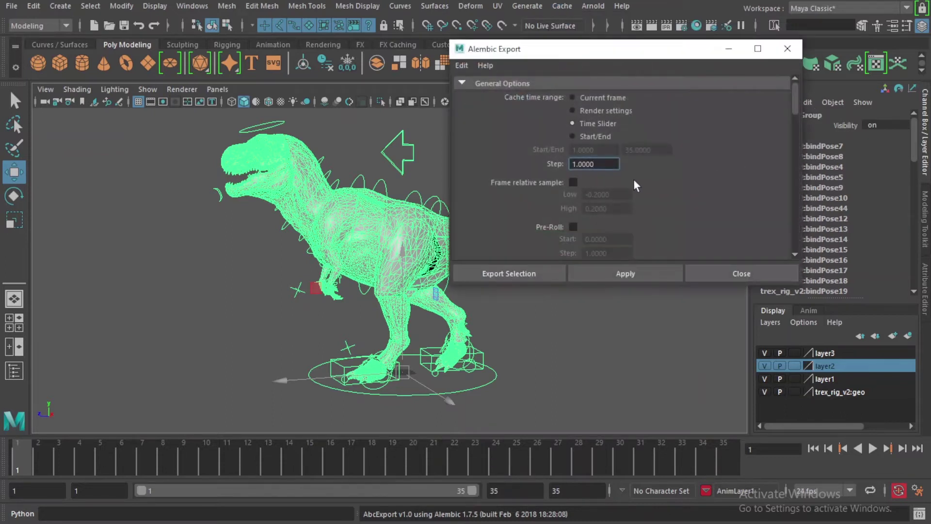
scroll(636, 186, "down", 3)
scroll(635, 186, "up", 2)
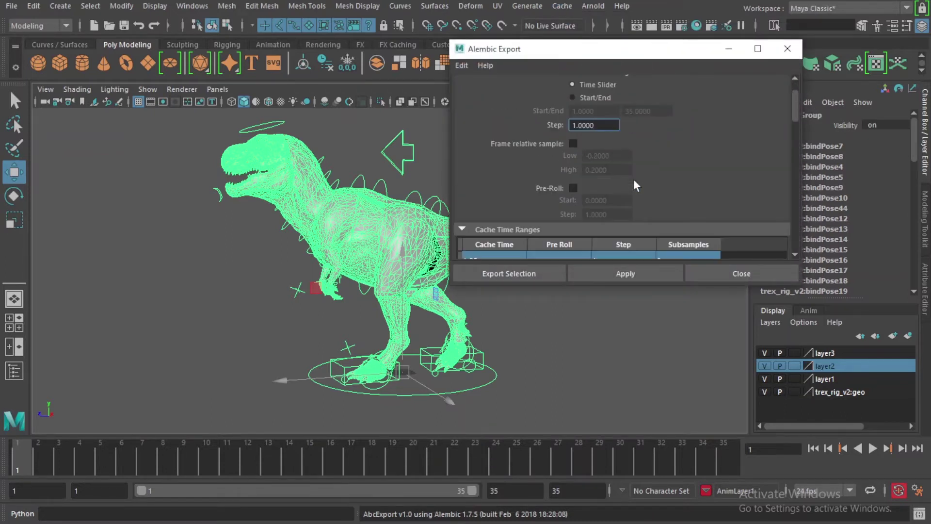
scroll(636, 186, "up", 1)
scroll(635, 186, "down", 3)
scroll(635, 186, "down", 2)
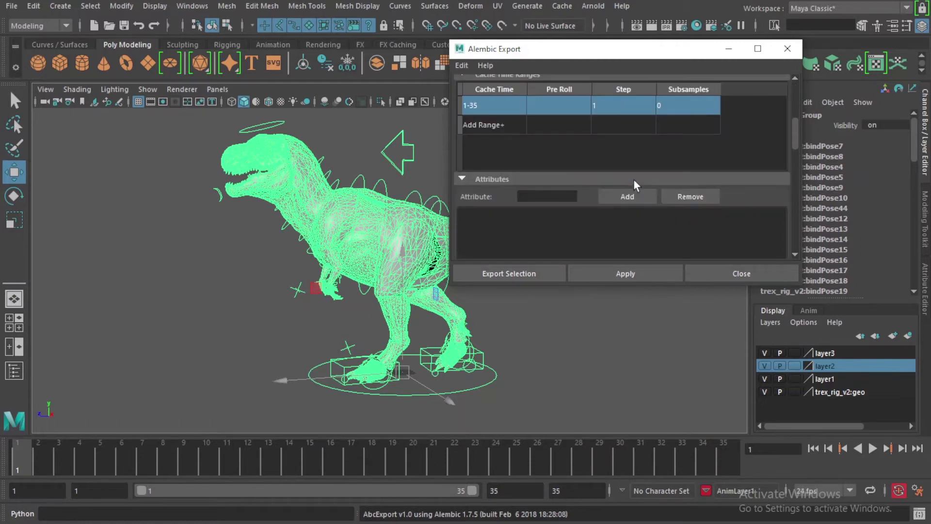
scroll(635, 169, "down", 2)
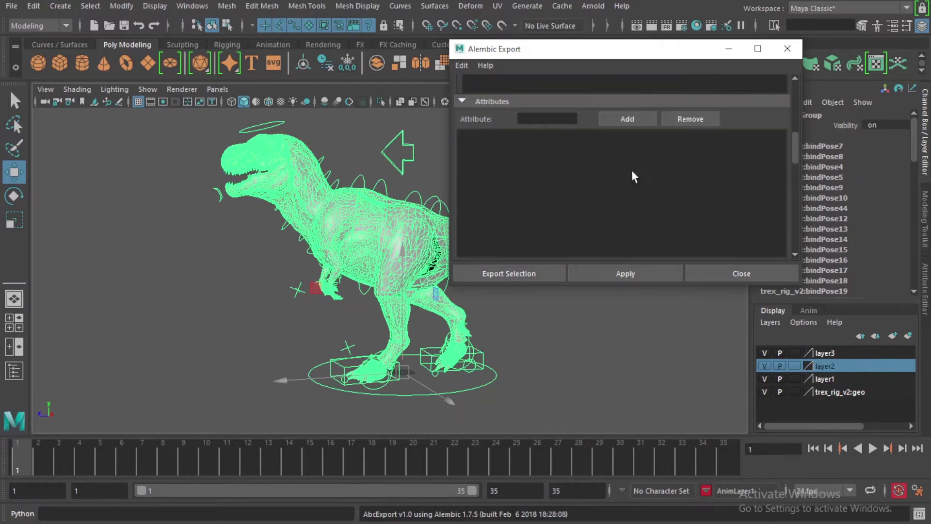
scroll(634, 175, "down", 2)
scroll(634, 177, "down", 2)
scroll(634, 177, "down", 1)
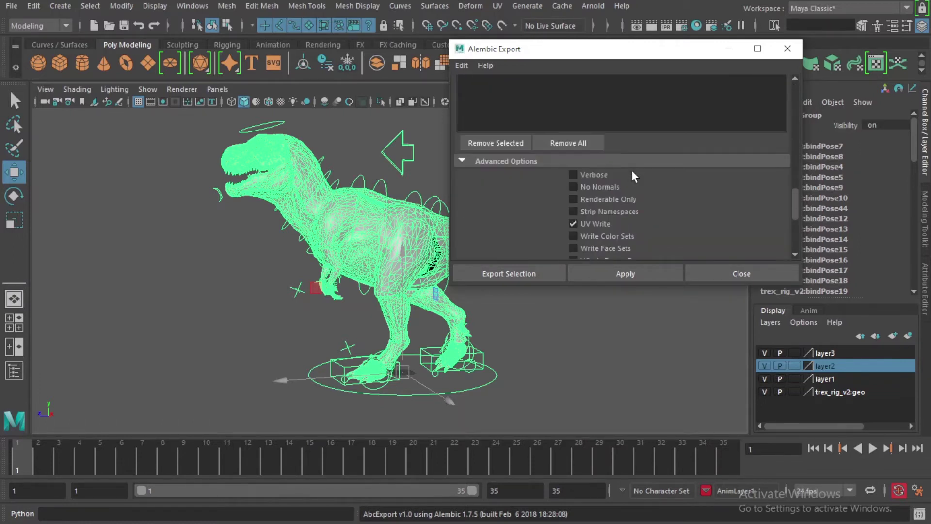
scroll(634, 177, "down", 1)
scroll(635, 176, "down", 2)
scroll(629, 179, "down", 1)
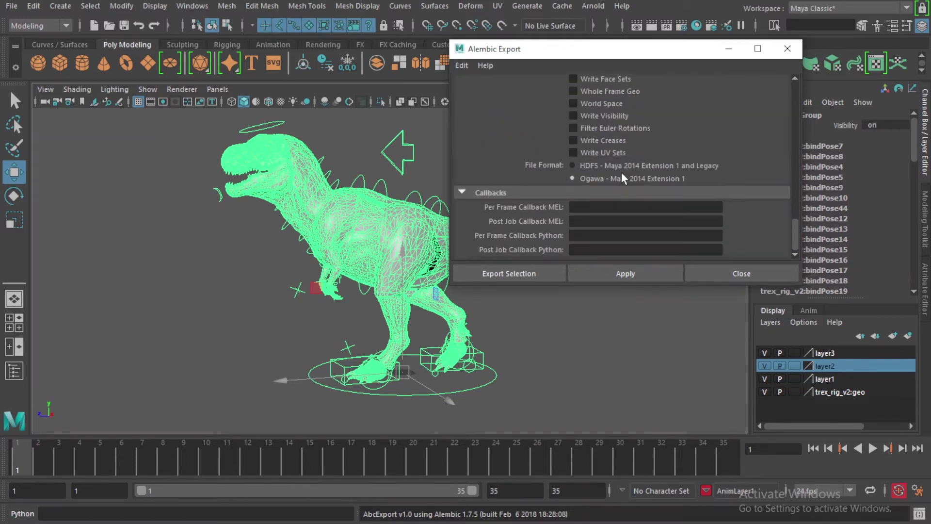
- Set the Alembic export file name, trimming deno.abc to deno and adding an underscore
left_click(545, 283)
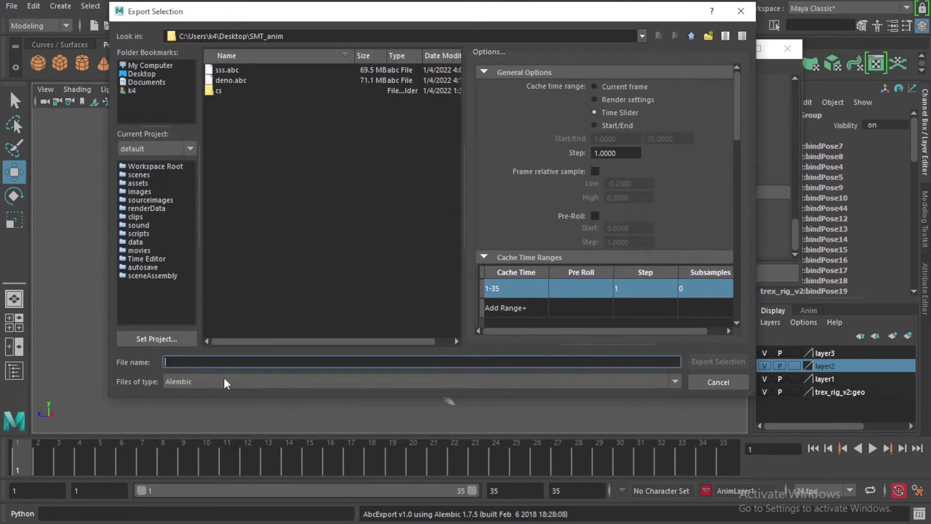
left_click(244, 80)
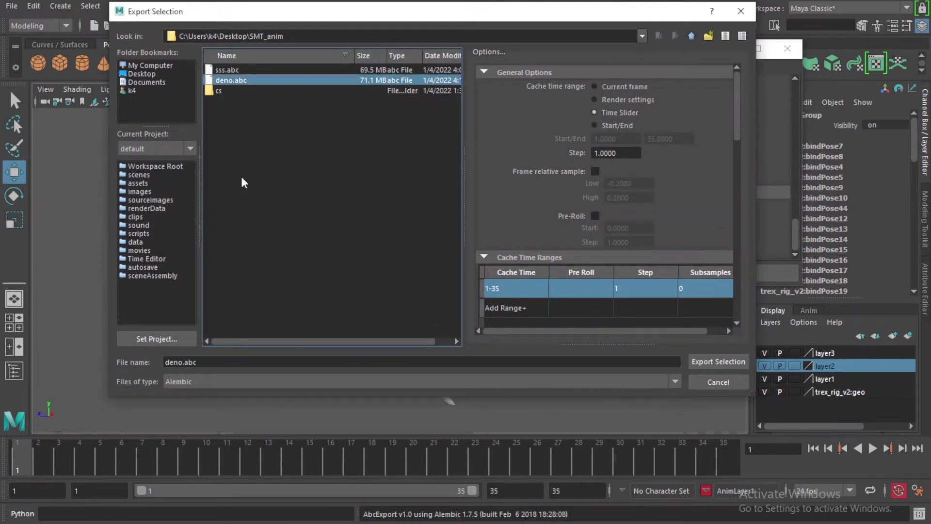
left_click(221, 361)
key("BackSpace")
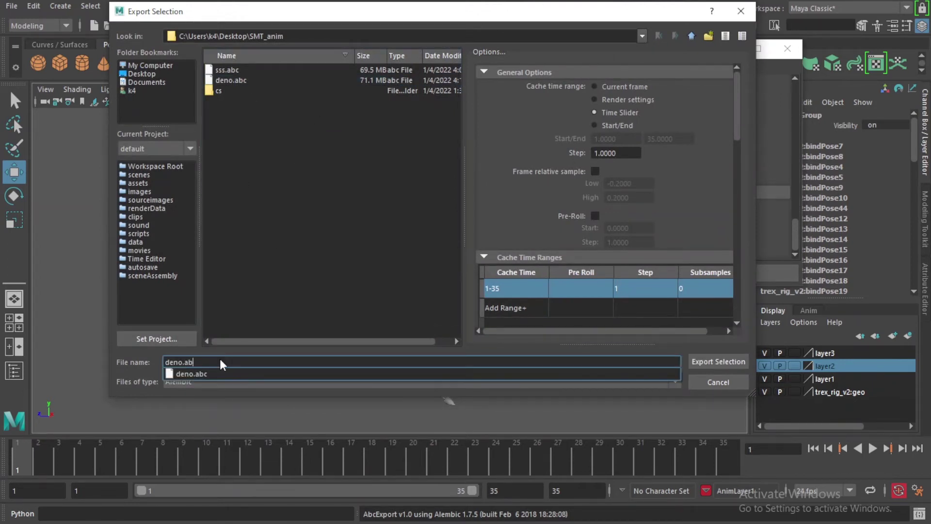
key("BackSpace")
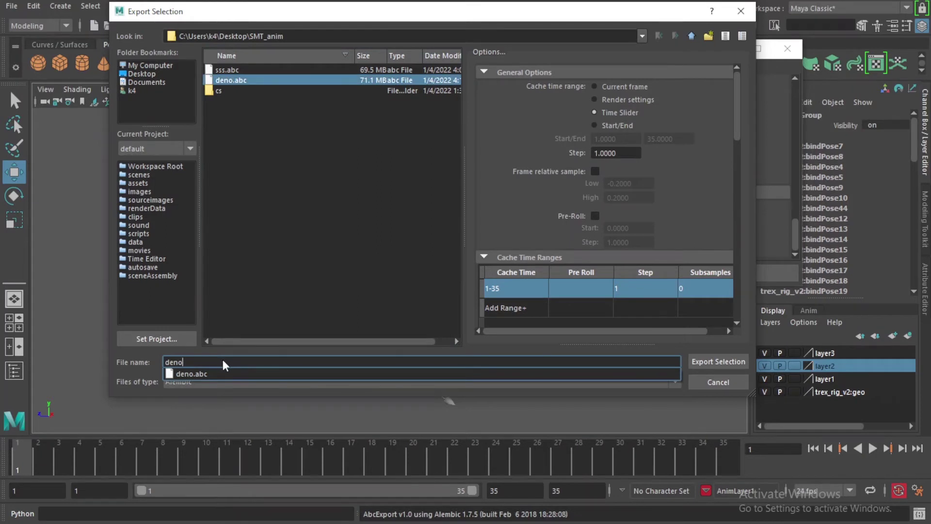
type("_ani")
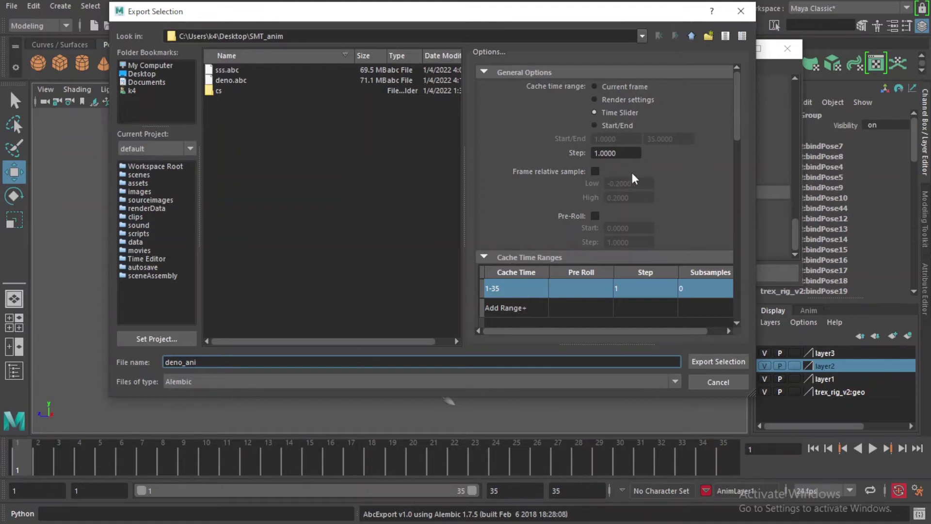
- Export the rig to Alembic, clear the selection, and switch to 3ds Max
left_click(715, 364)
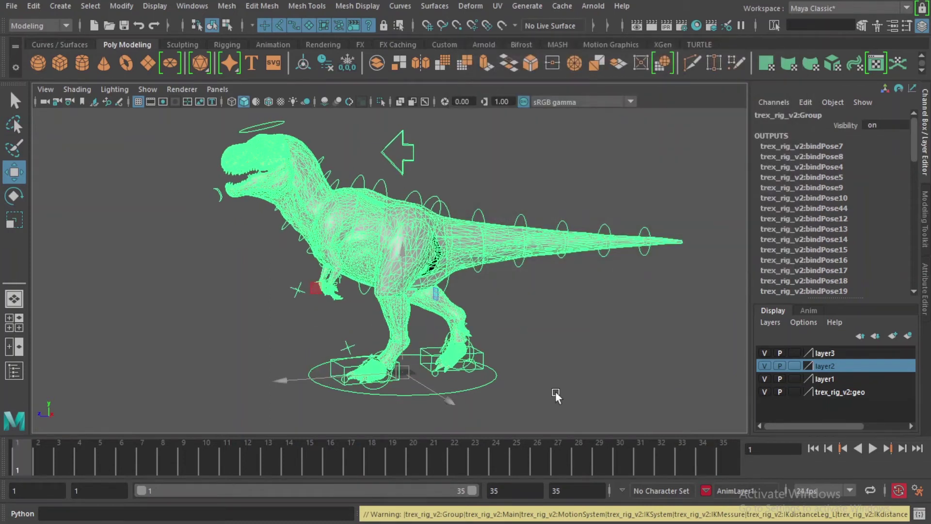
left_click(556, 395)
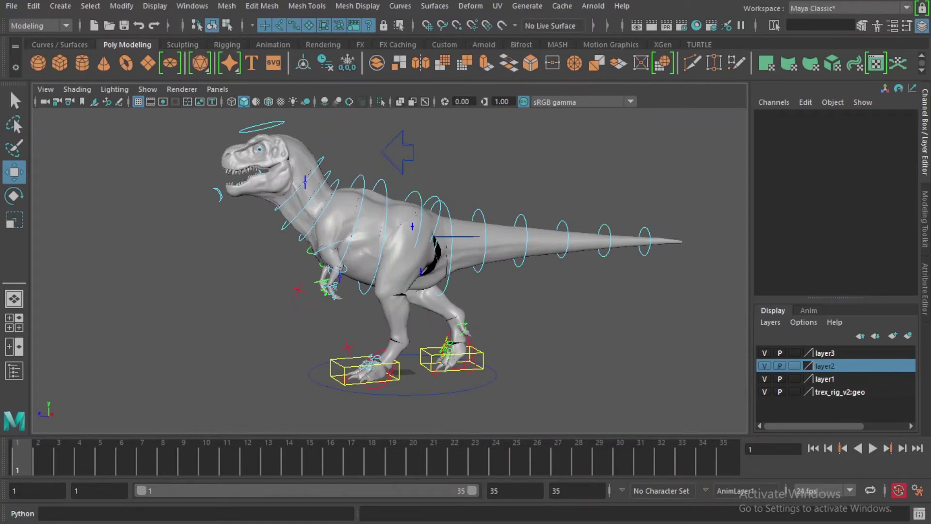
left_click(281, 466)
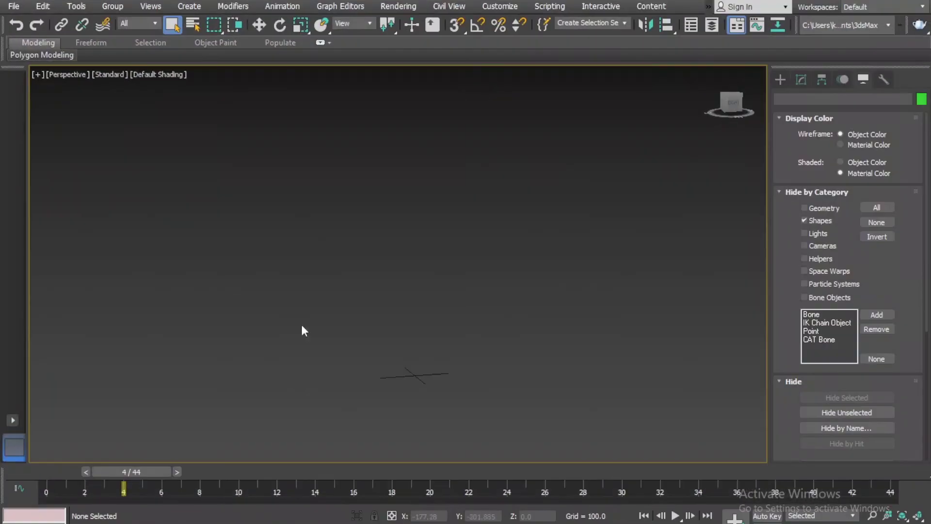
- Import deno_ani.abc from SMT_anim into 3ds Max with the Alembic Import Options
left_click(12, 7)
mouse_move(29, 183)
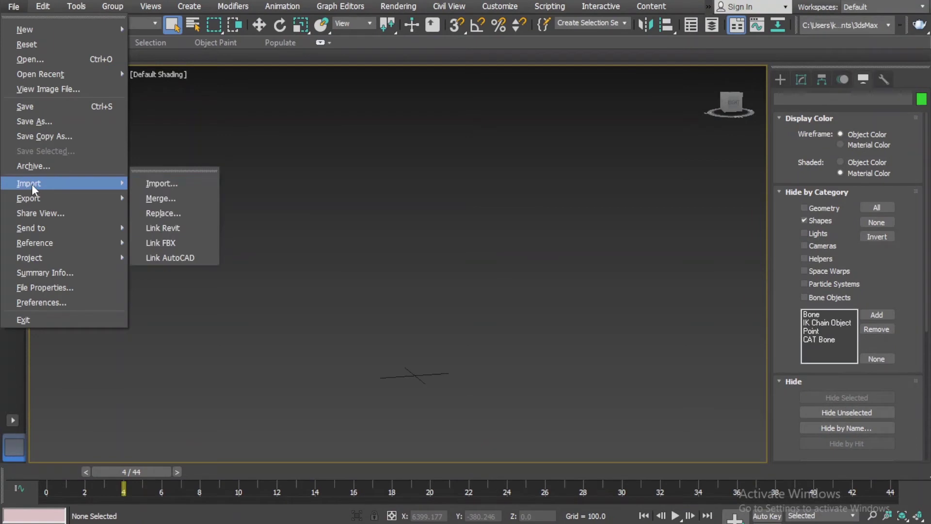
left_click(179, 188)
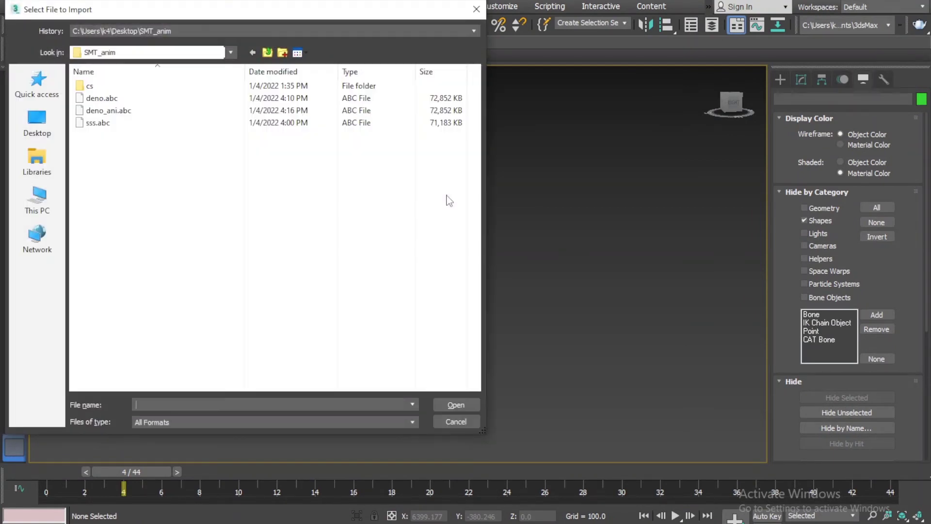
left_click(119, 111)
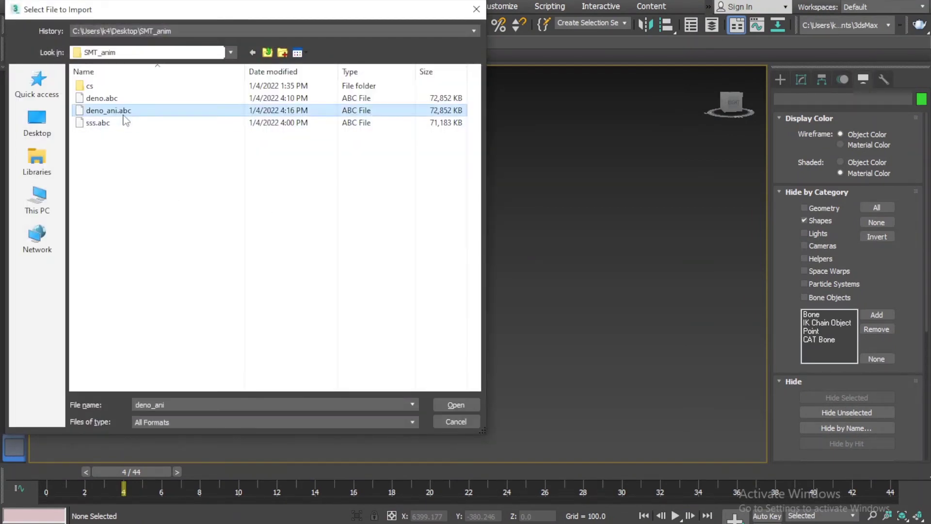
left_click(451, 406)
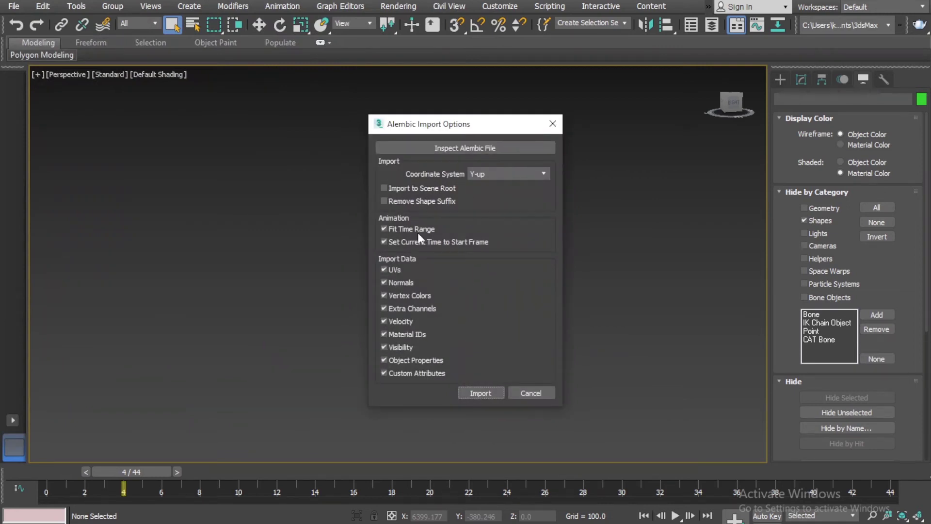
left_click(396, 295)
left_click(481, 394)
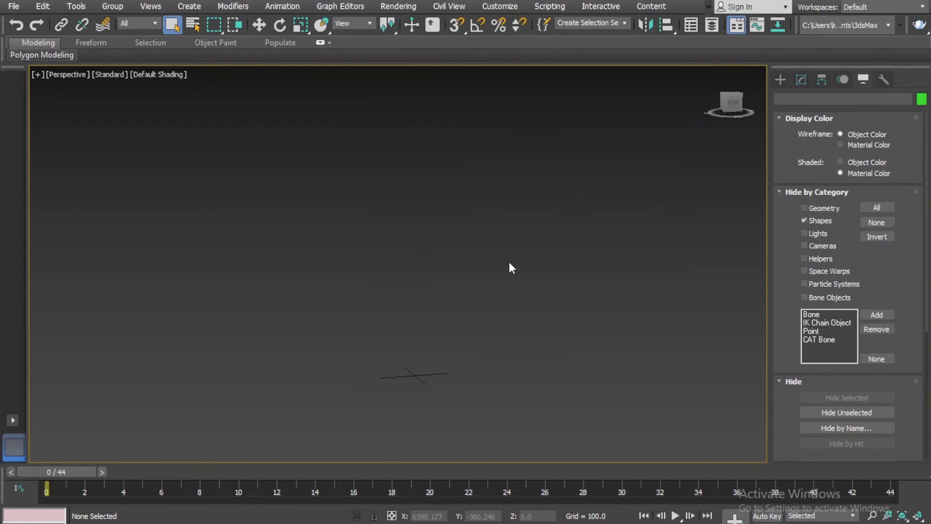
- Scrub the timeline to preview the green T-rex's walk, then select the Alembic object at its feet
left_click(513, 337)
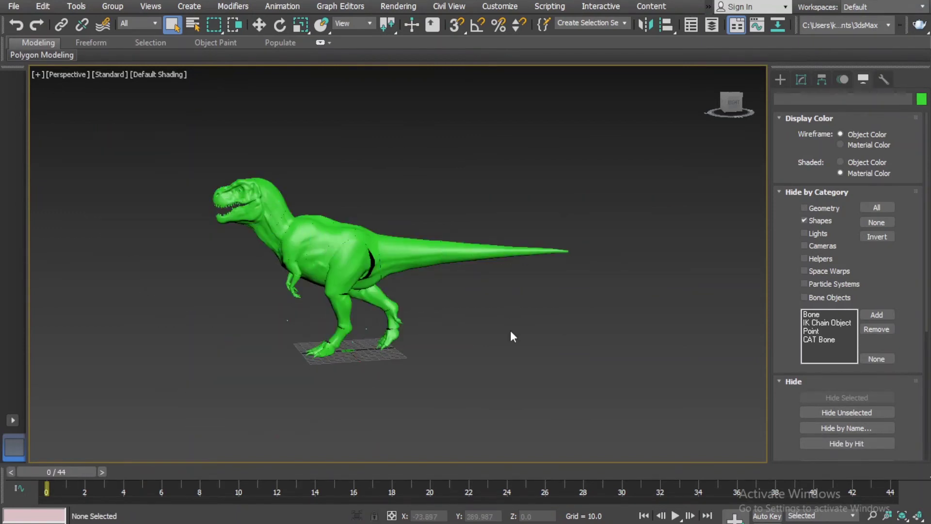
left_click_drag(65, 470, 301, 476)
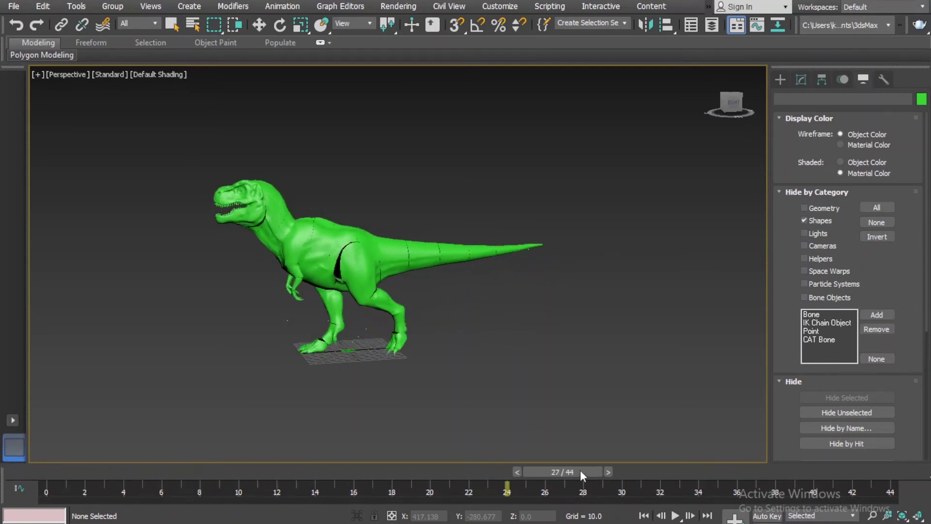
mouse_move(301, 476)
left_mouse_down()
mouse_move(757, 473)
mouse_move(57, 472)
left_mouse_up()
key("q")
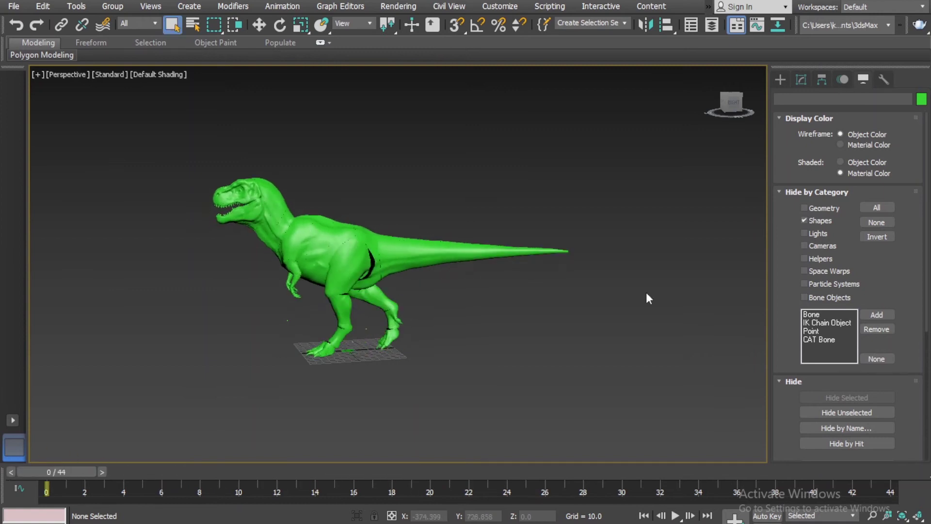
scroll(646, 293, "up", 3)
scroll(374, 291, "down", 3)
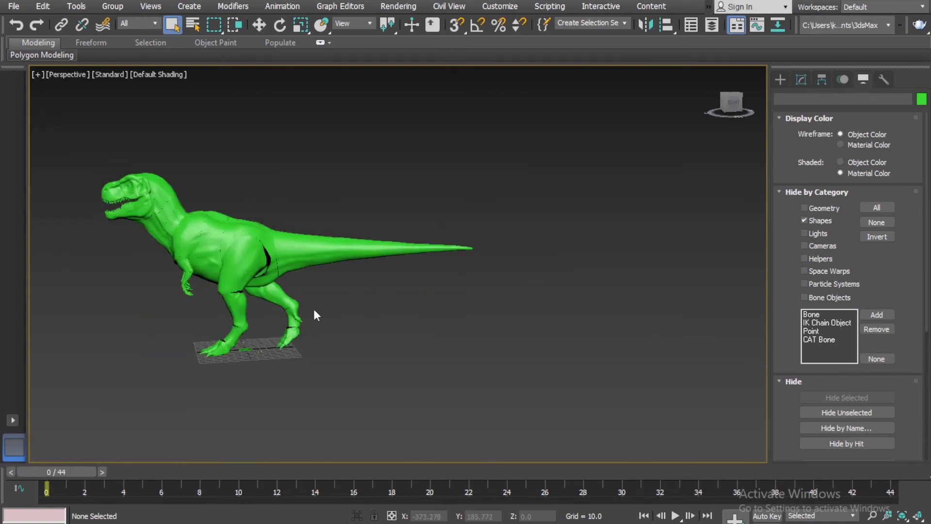
left_click(245, 350)
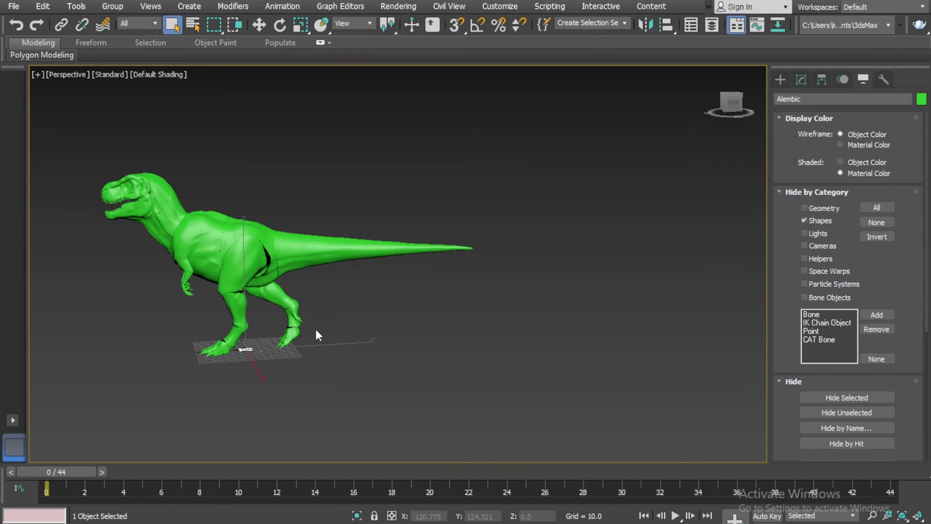
- Frame the Alembic object, turn on Auto Key, and go to frame 8
key("z")
key("w")
mouse_move(519, 313)
middle_mouse_down("alt")
mouse_move(503, 346)
mouse_move(442, 345)
middle_mouse_up("alt")
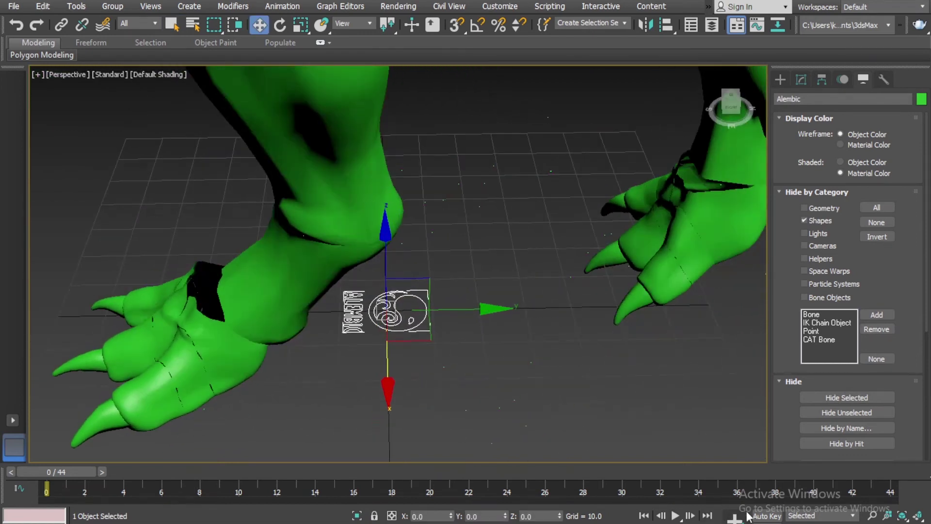
left_click(765, 515)
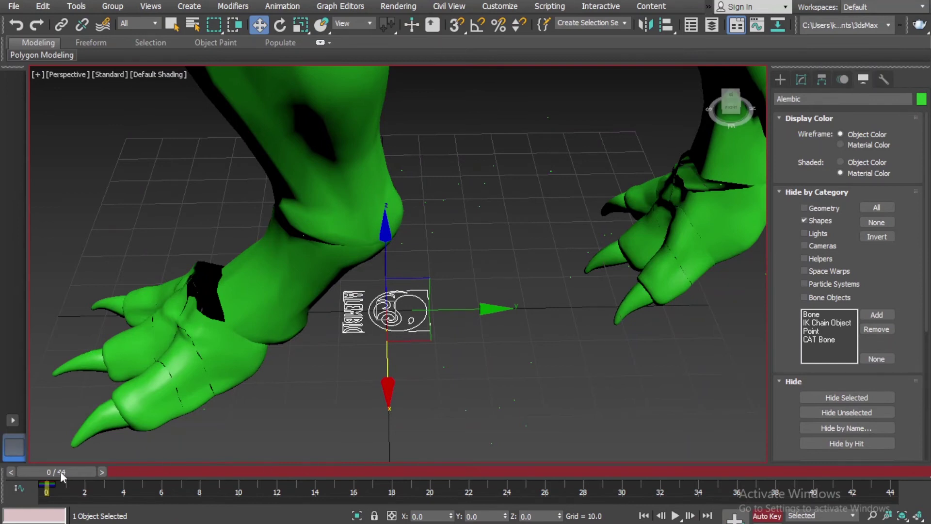
left_click_drag(61, 472, 169, 480)
- Move the T-rex along Y to -137.082 to key frame 8, then compare with frame 1
scroll(526, 340, "down", 5)
mouse_move(604, 326)
left_mouse_down()
mouse_move(493, 325)
mouse_move(319, 410)
left_mouse_up()
middle_click_drag(349, 405, 483, 423)
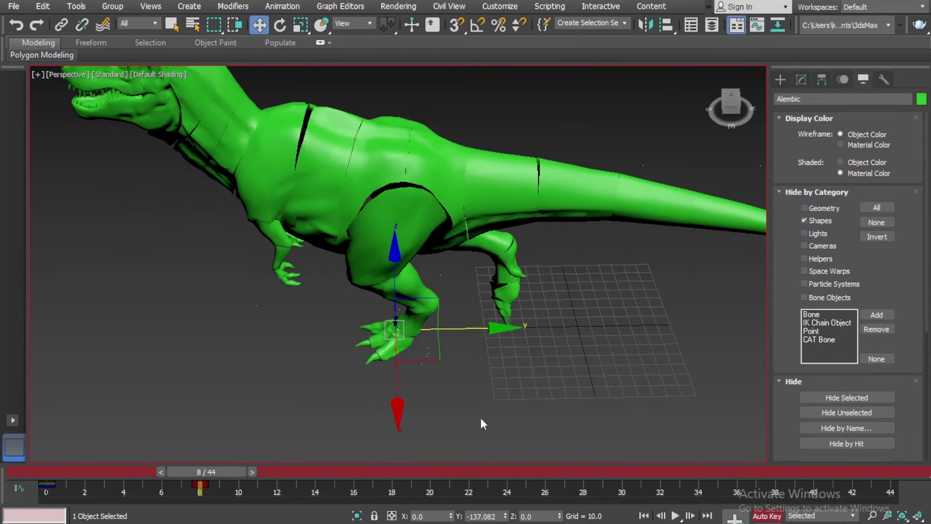
scroll(483, 388, "down", 5)
mouse_move(246, 475)
left_mouse_down()
mouse_move(80, 486)
mouse_move(173, 479)
mouse_move(223, 493)
mouse_move(243, 483)
left_mouse_up()
key("w")
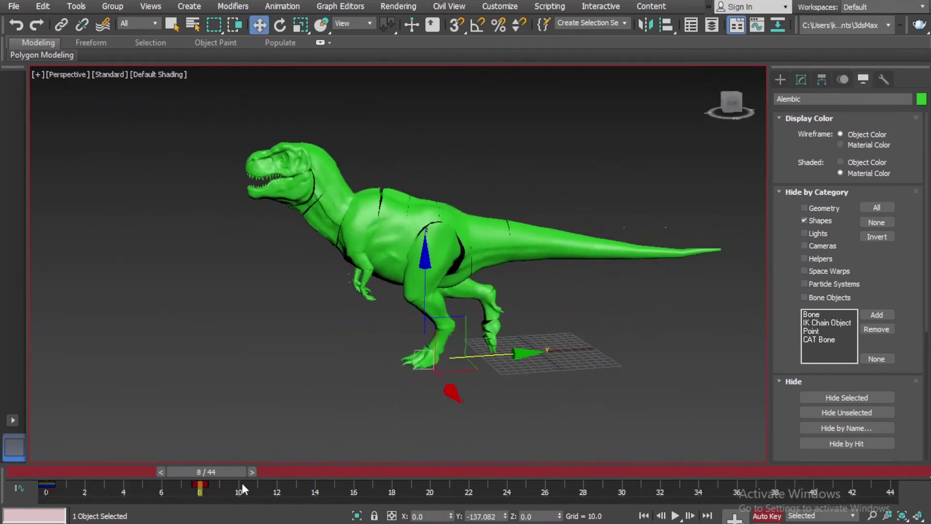
mouse_move(609, 386)
middle_mouse_down()
mouse_move(433, 378)
mouse_move(499, 396)
mouse_move(520, 389)
mouse_move(510, 392)
middle_mouse_up()
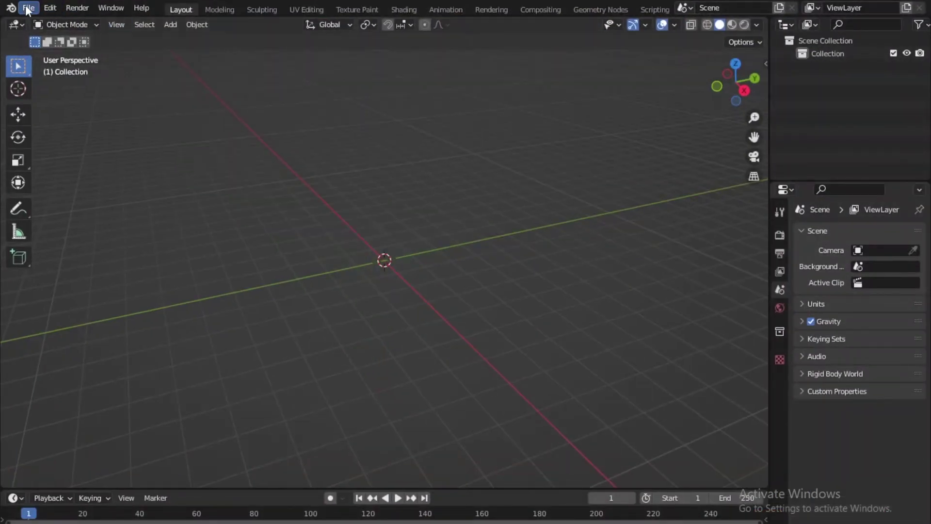
- Import deno_ani.abc from Desktop > SMT_anim into Blender as an Alembic file
left_click(28, 9)
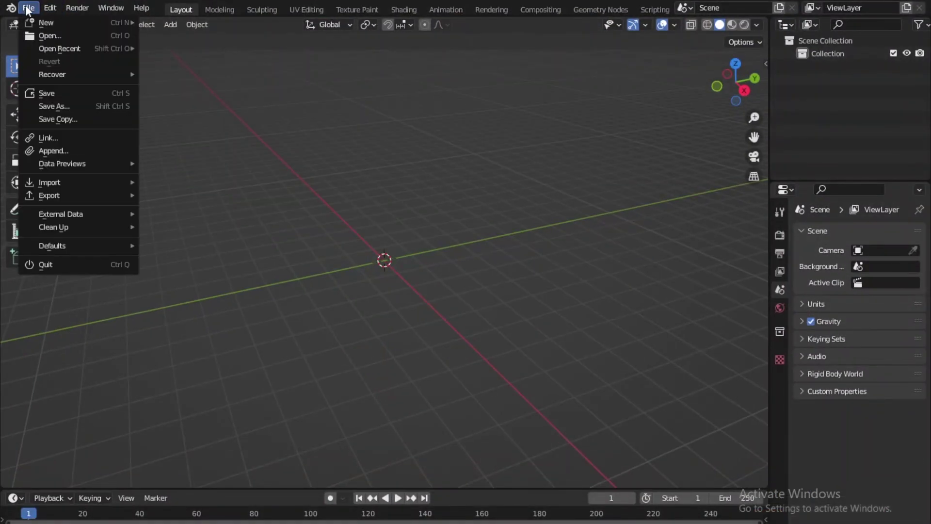
mouse_move(49, 182)
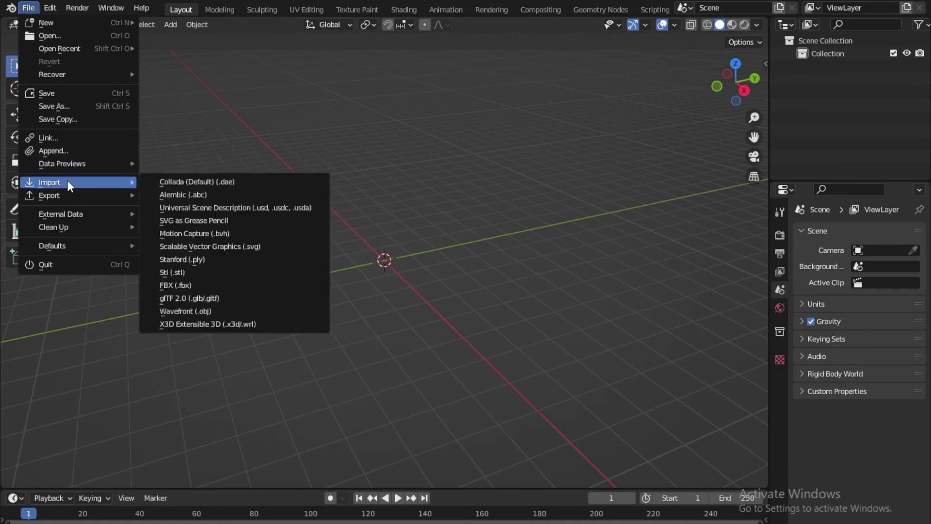
left_click(212, 199)
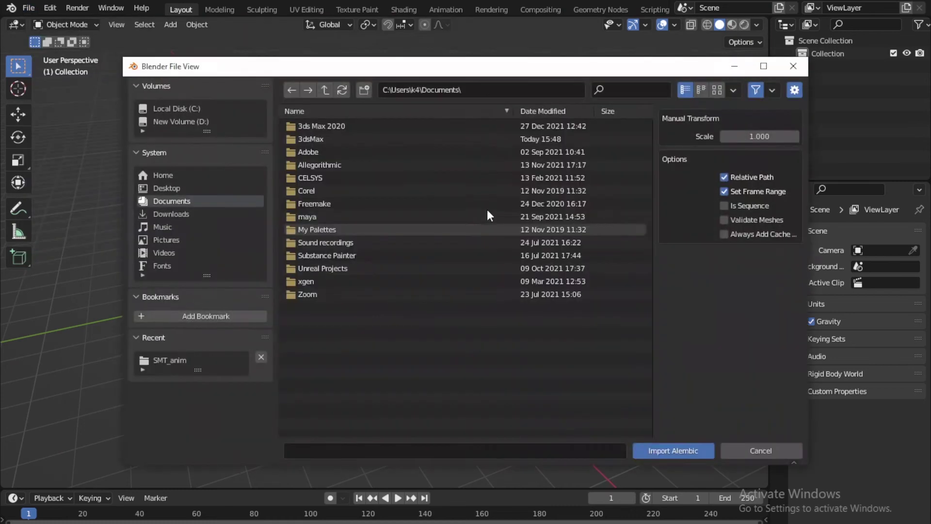
left_click(188, 189)
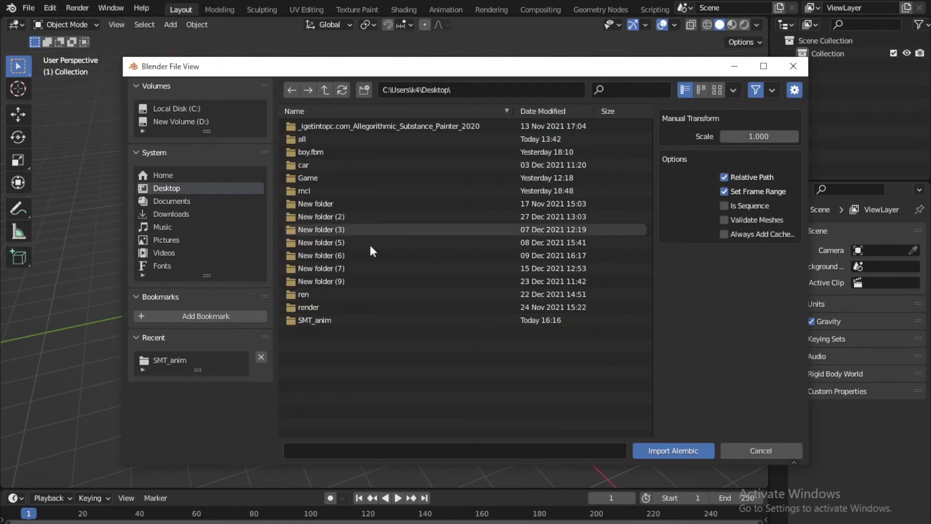
left_click(329, 318)
double_click(330, 150)
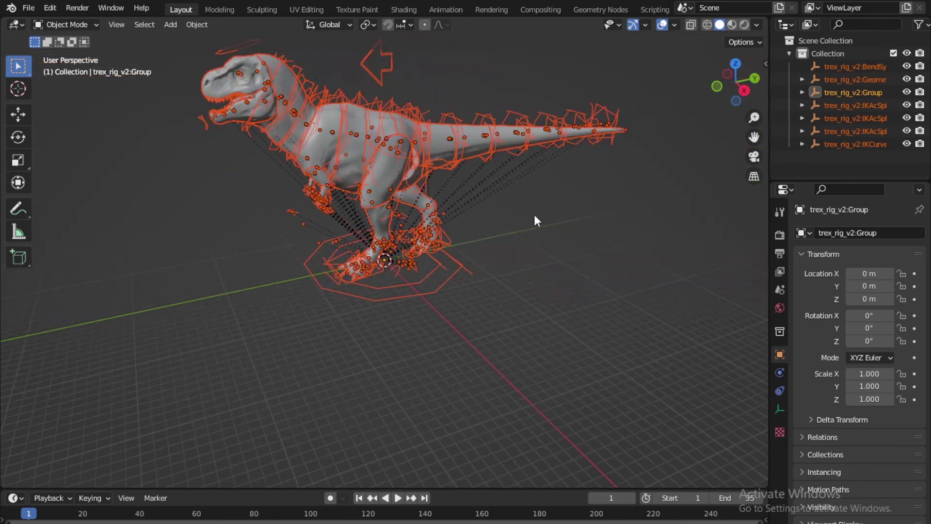
- Play the T-rex walk from a side-on view and stop playback at frame 3
middle_click_drag(534, 215, 545, 238)
middle_click_drag(564, 293, 562, 295)
left_click(562, 295)
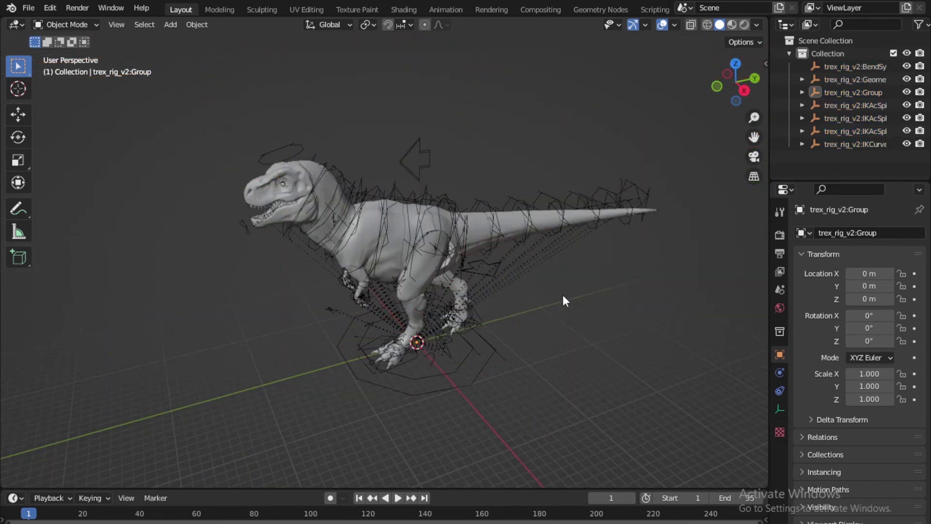
left_click(396, 503)
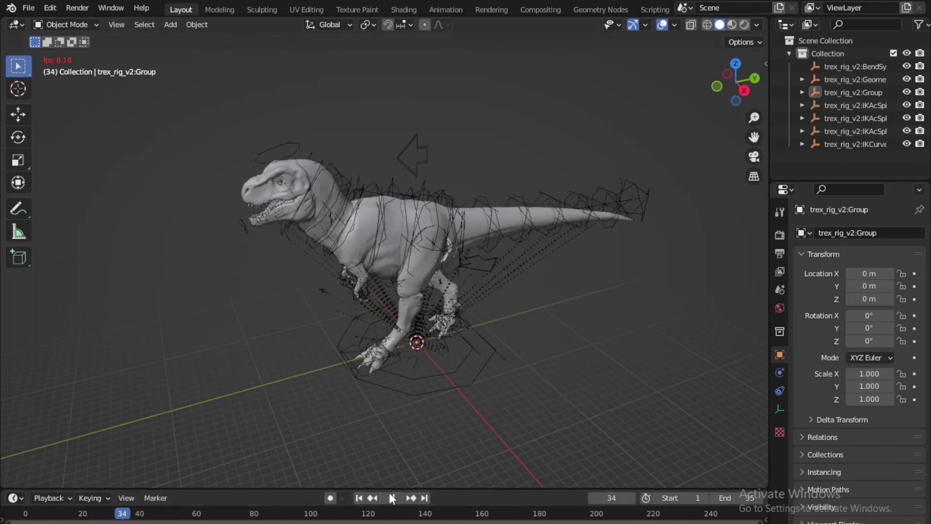
key("space")
middle_click_drag(514, 422, 495, 387)
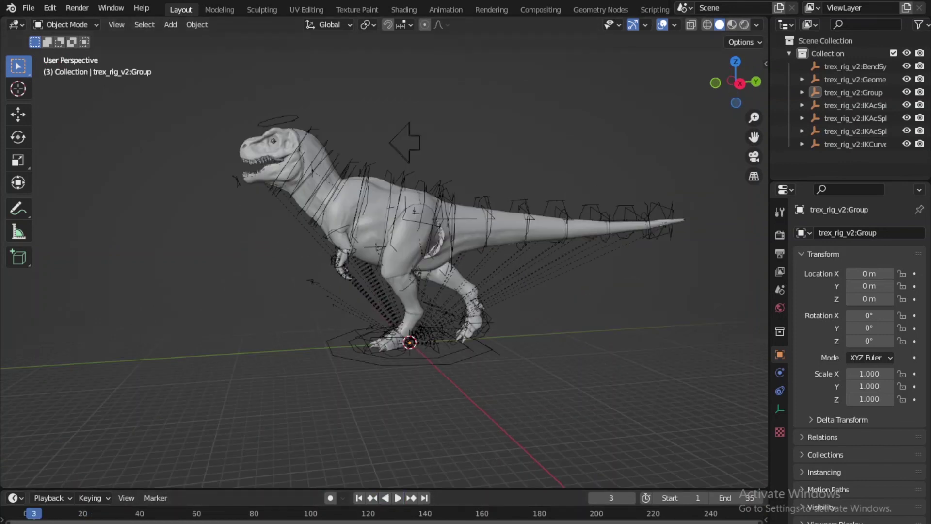